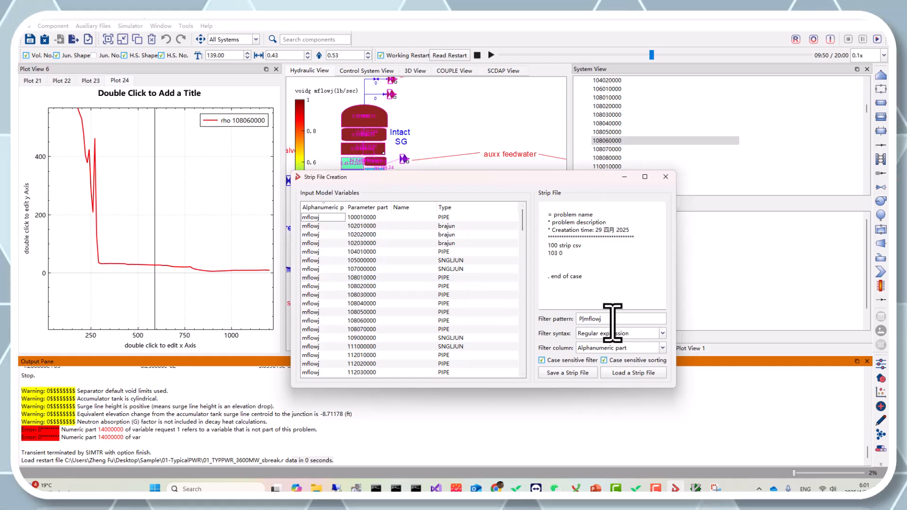
Step: Replace the filter pattern with mflow to narrow the input model variables
left_click_drag(612, 322, 534, 324)
key("BackSpace")
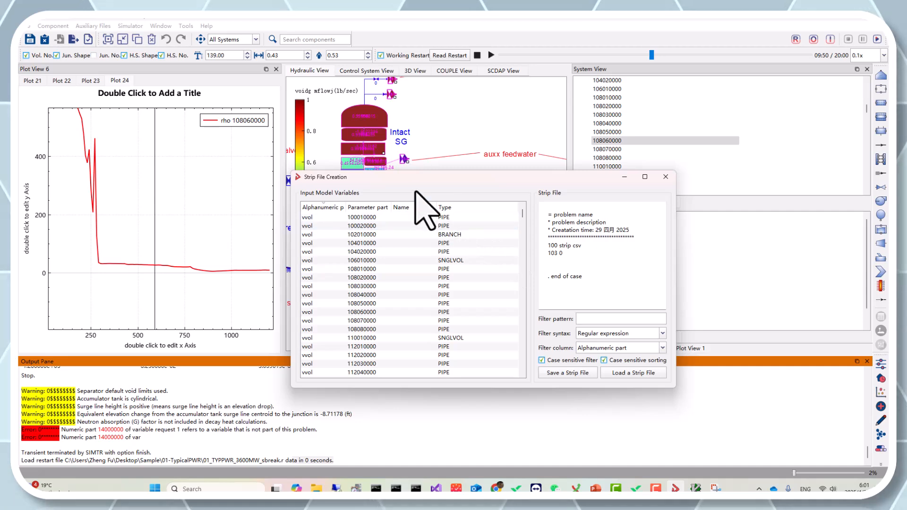
left_click_drag(414, 181, 545, 188)
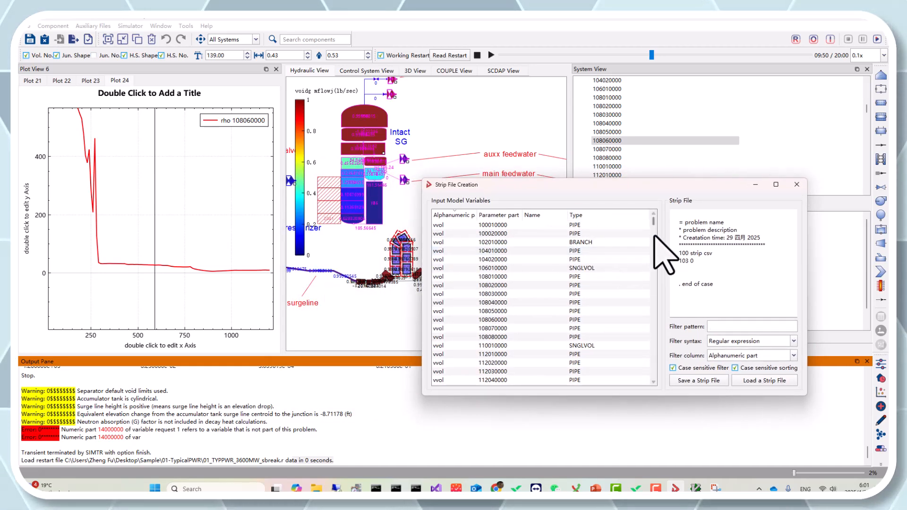
left_click(653, 279)
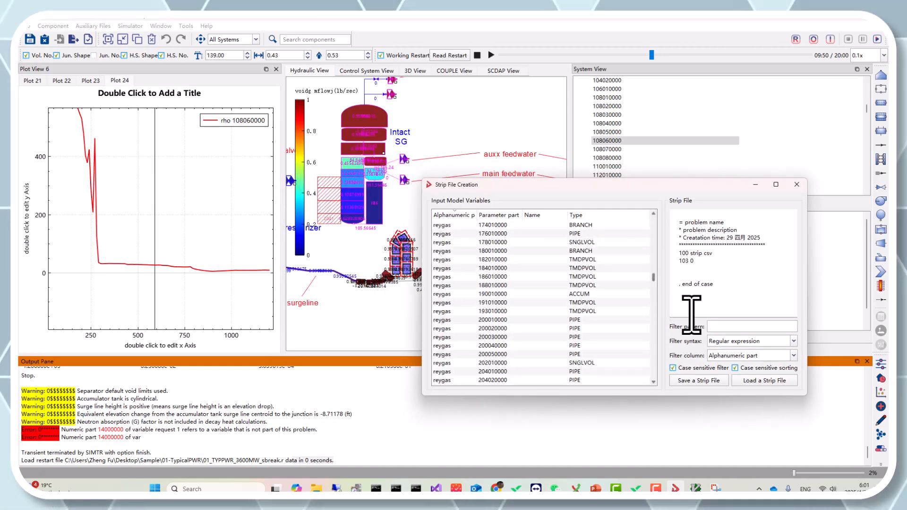
type("m")
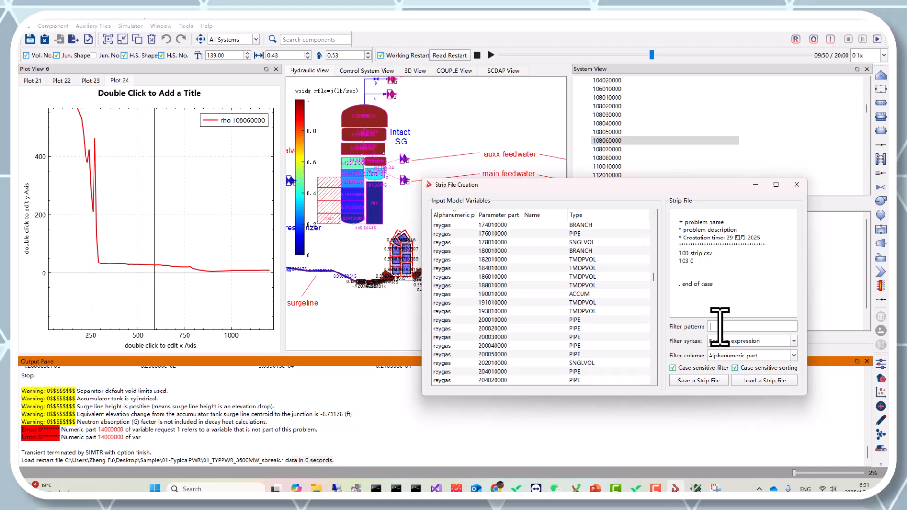
type("flow")
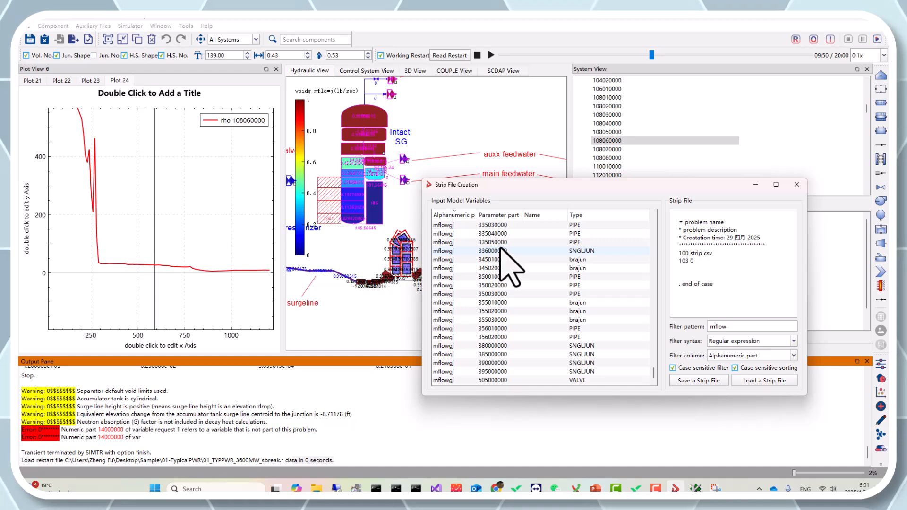
Step: Select the mflowgj variables from 335050000 through 380000000 for the strip file and review the generated entries
left_click_drag(500, 249, 548, 243)
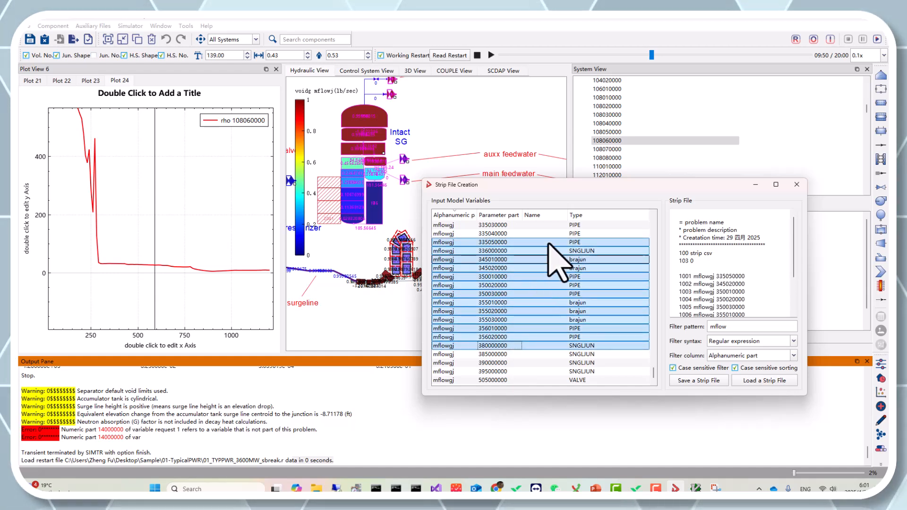
left_click_drag(541, 189, 478, 189)
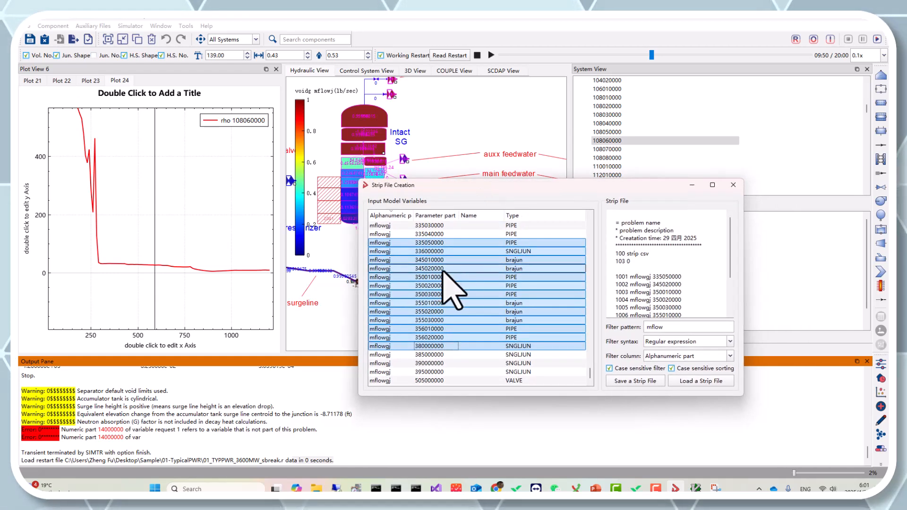
scroll(668, 274, "down", 3)
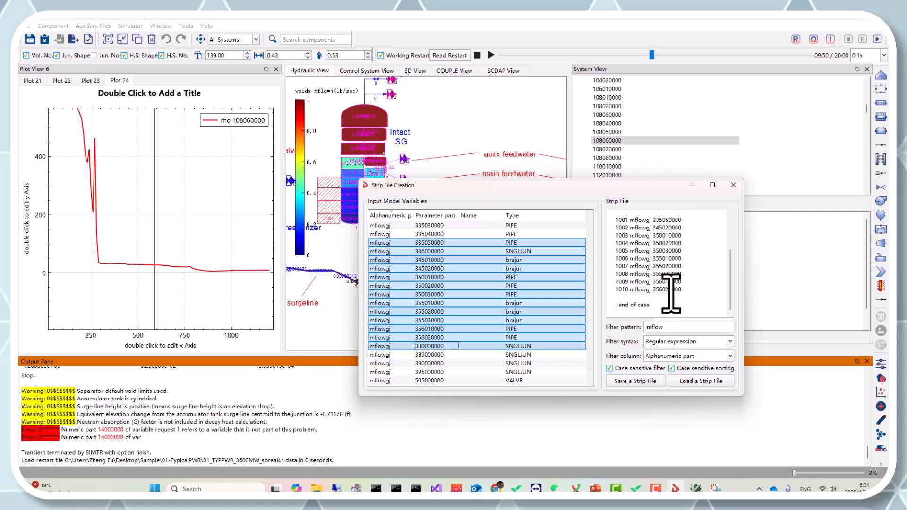
scroll(623, 288, "up", 3)
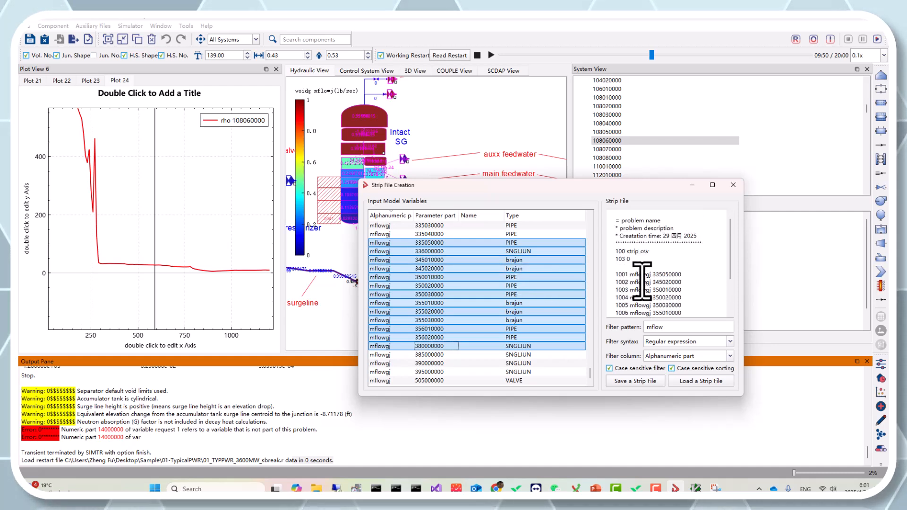
scroll(637, 284, "down", 1)
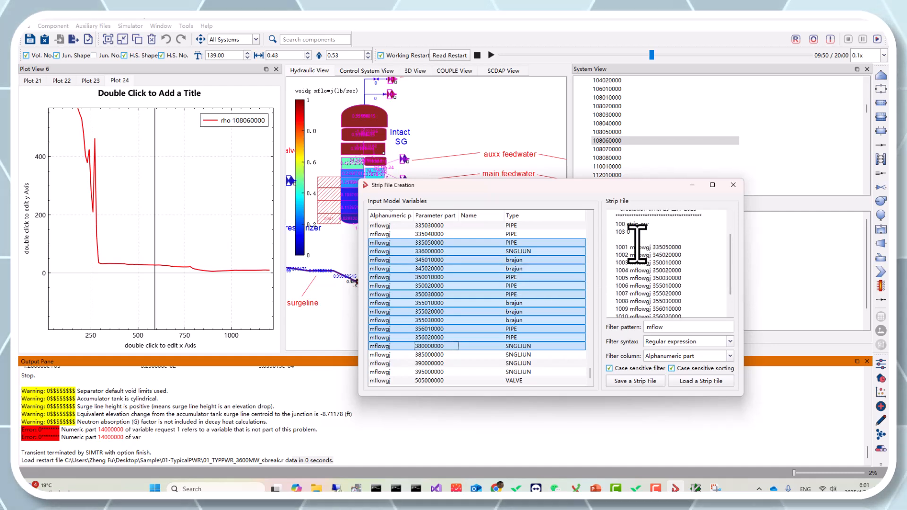
scroll(654, 255, "down", 1)
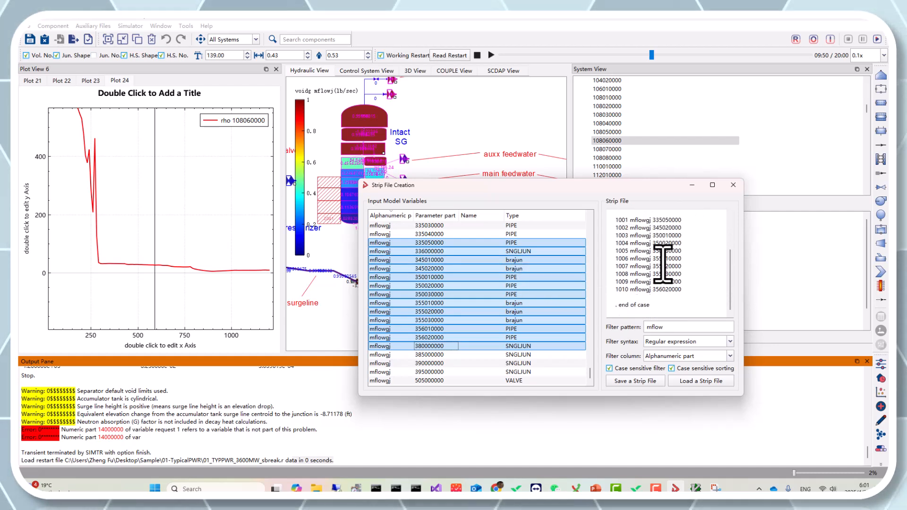
Step: Save the strip file as strip in the Desktop's Sample folder, replacing the existing file
left_click(631, 380)
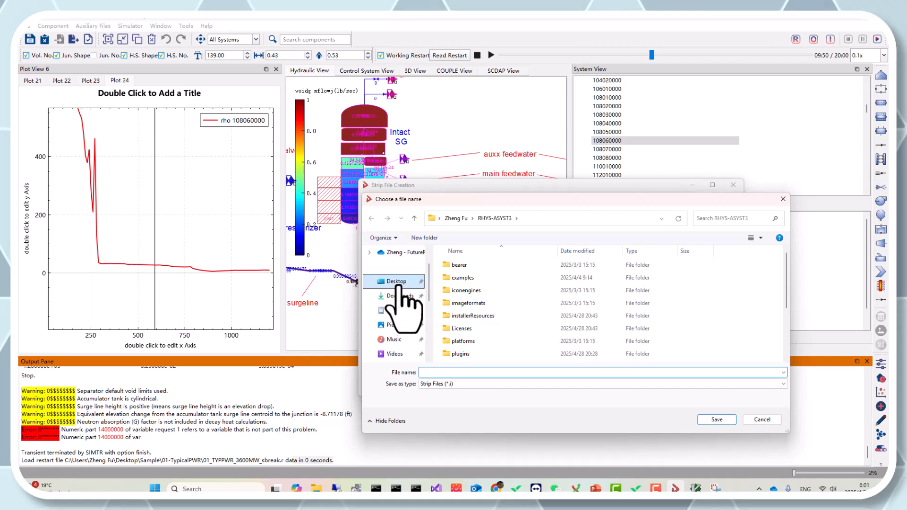
left_click(397, 283)
double_click(467, 284)
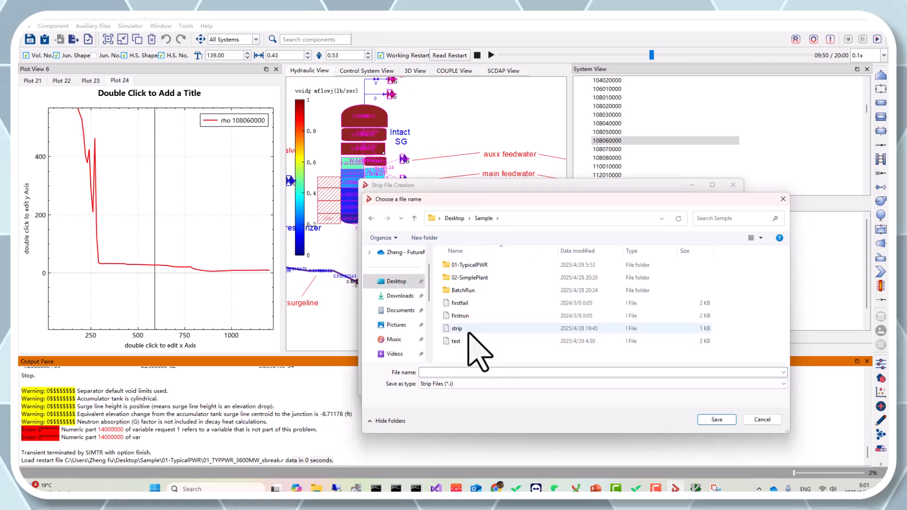
left_click(469, 329)
left_click(713, 420)
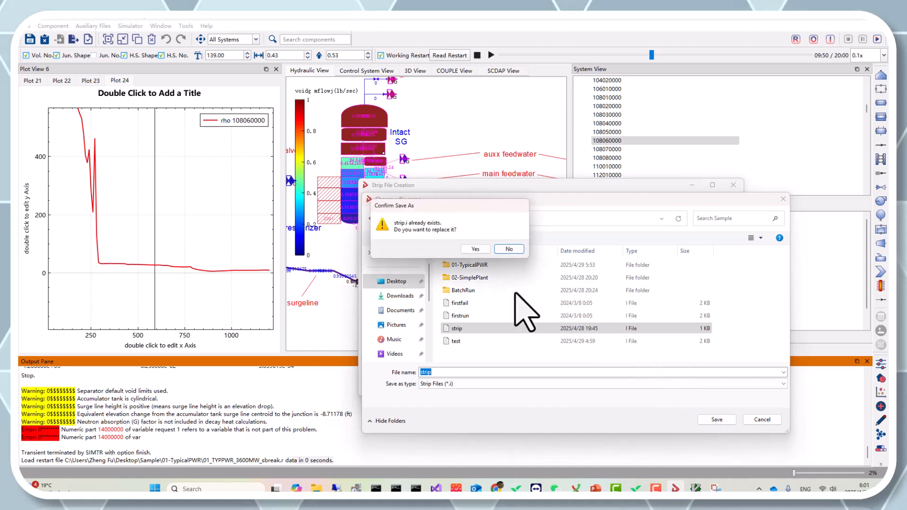
left_click(475, 249)
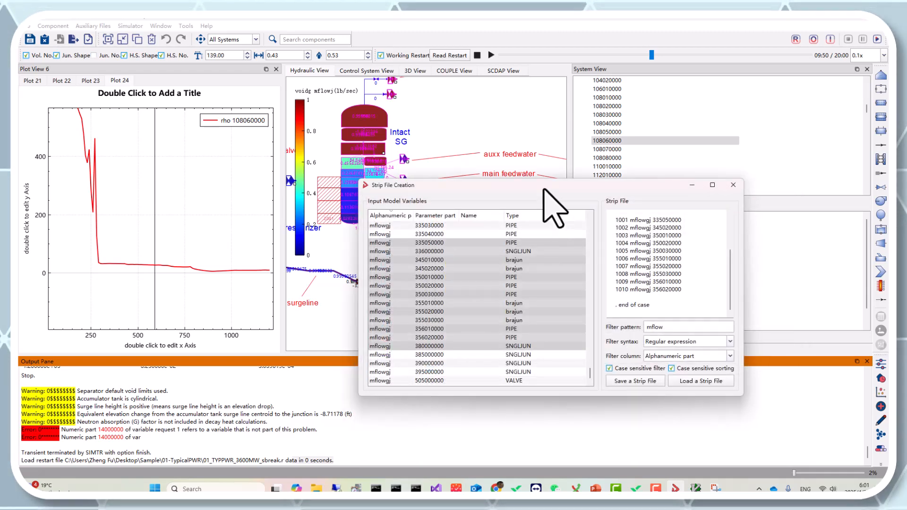
Step: Filter the model variables on the Parameter part column with the regular expression ^12
left_click_drag(543, 188, 435, 174)
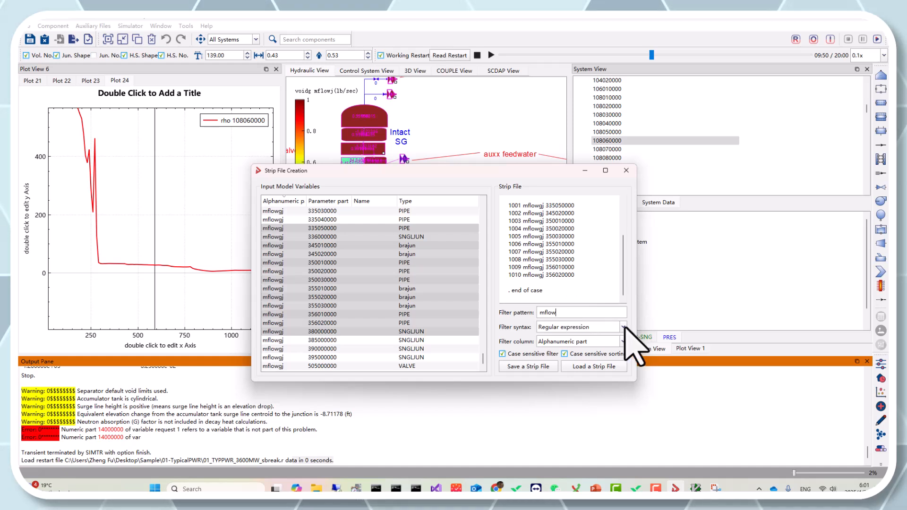
left_click(606, 345)
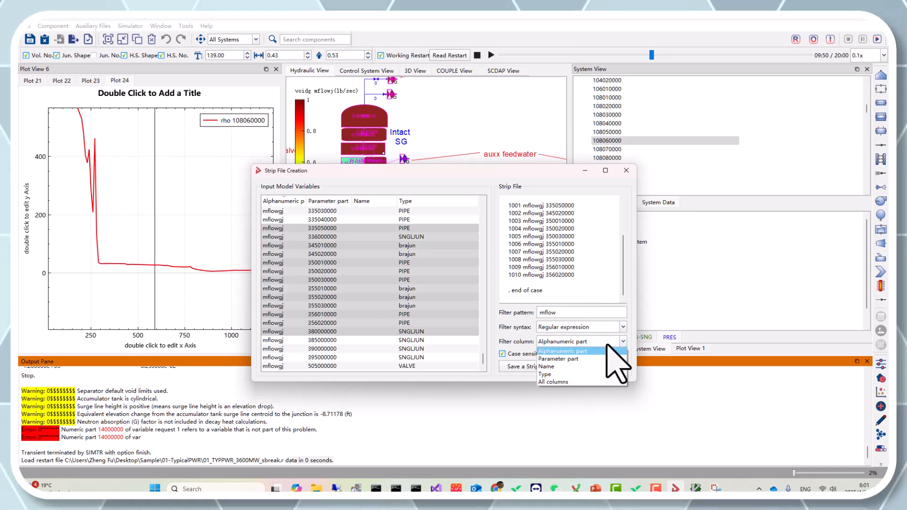
left_click(580, 359)
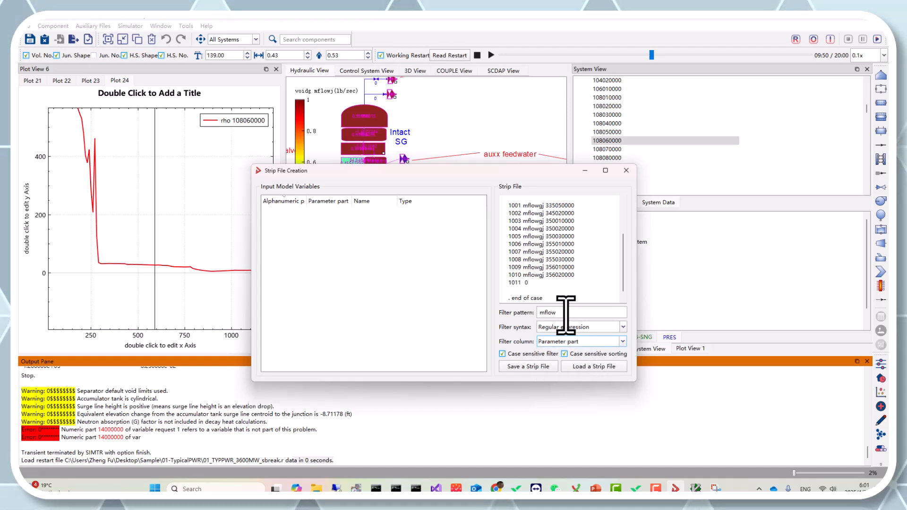
left_click_drag(567, 312, 523, 312)
type("12")
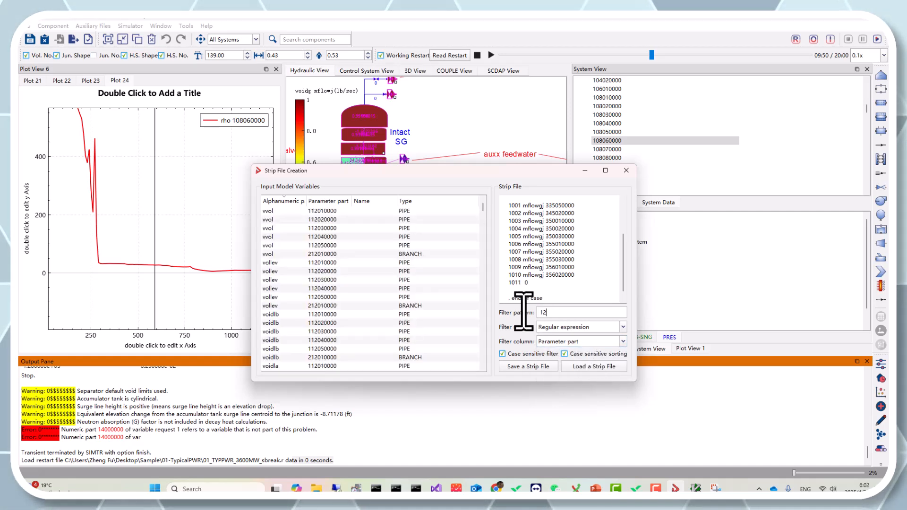
type("2")
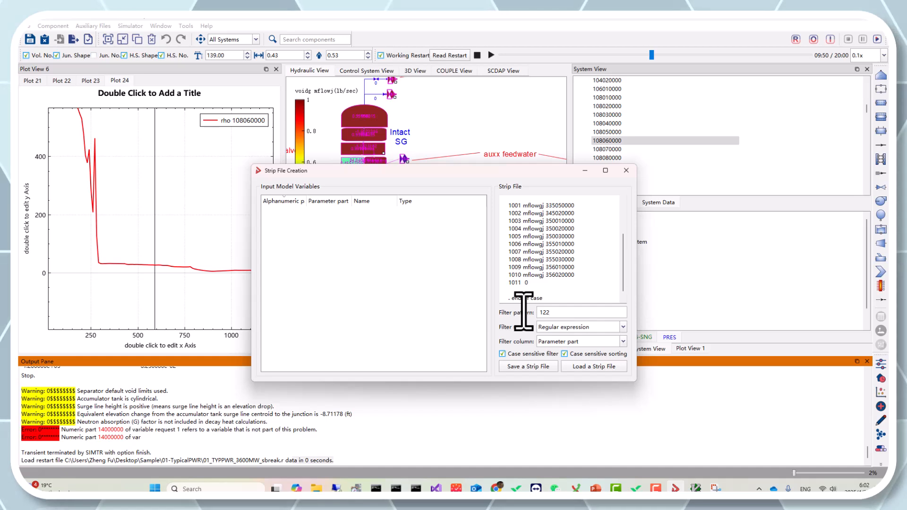
key("BackSpace")
type("2")
key("BackSpace")
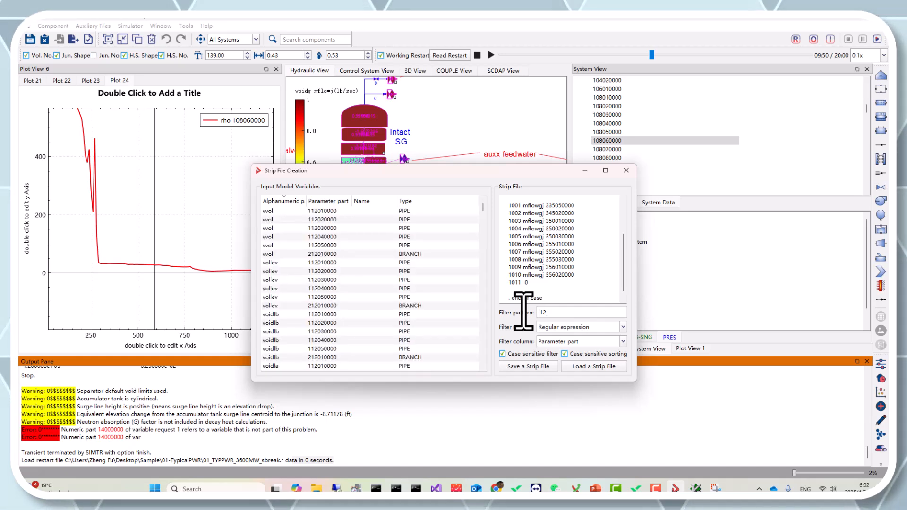
key("Home")
type("^")
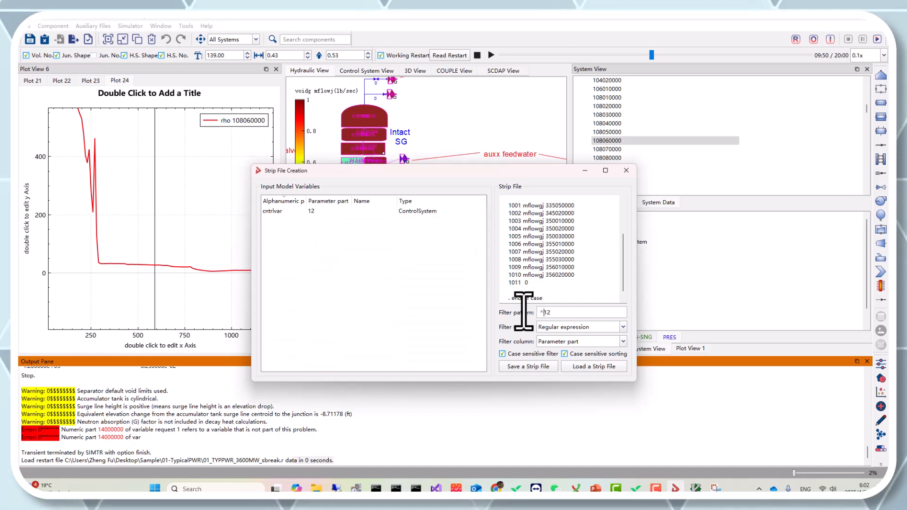
Step: Add the control variable cntrlvar 12 to the strip file and delete the blank 1011 entry above it
double_click(316, 213)
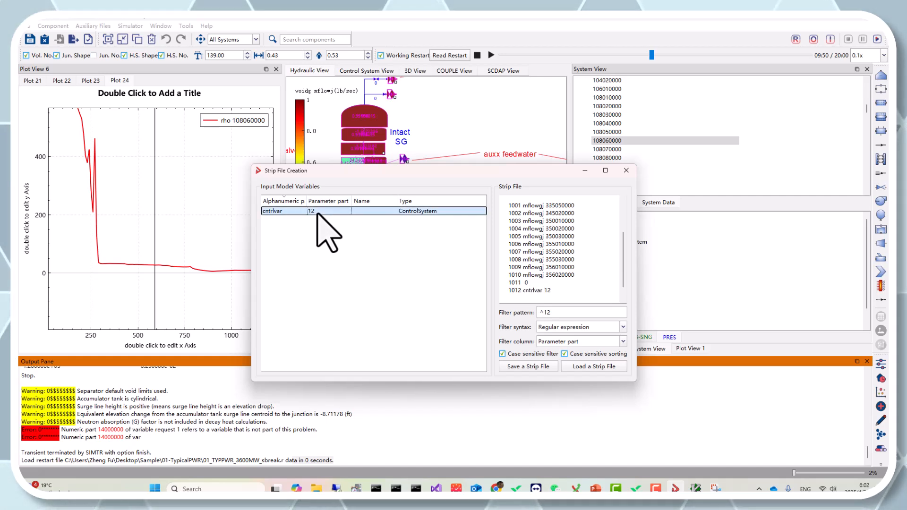
left_click_drag(547, 285, 496, 283)
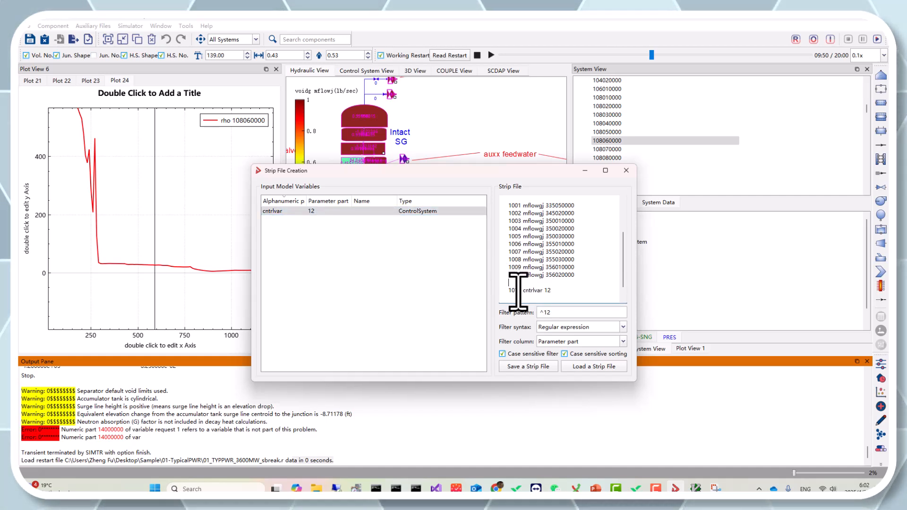
scroll(579, 279, "up", 2)
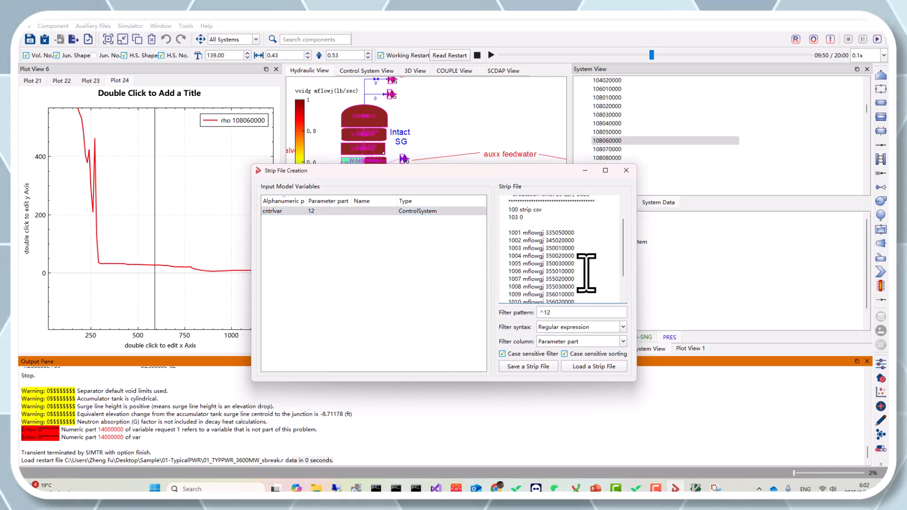
Step: Set the filter syntax to Fixed string and close the Strip File Creation window
left_click(609, 327)
left_click(605, 358)
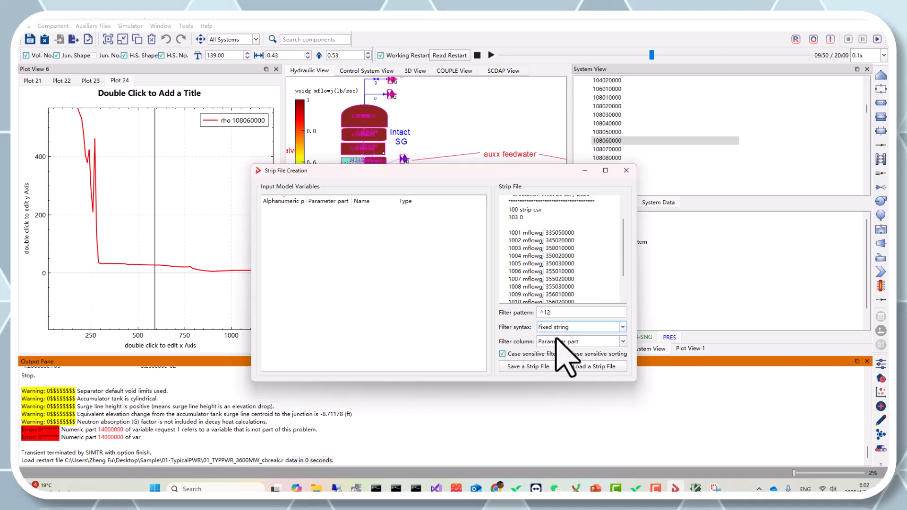
left_click(626, 171)
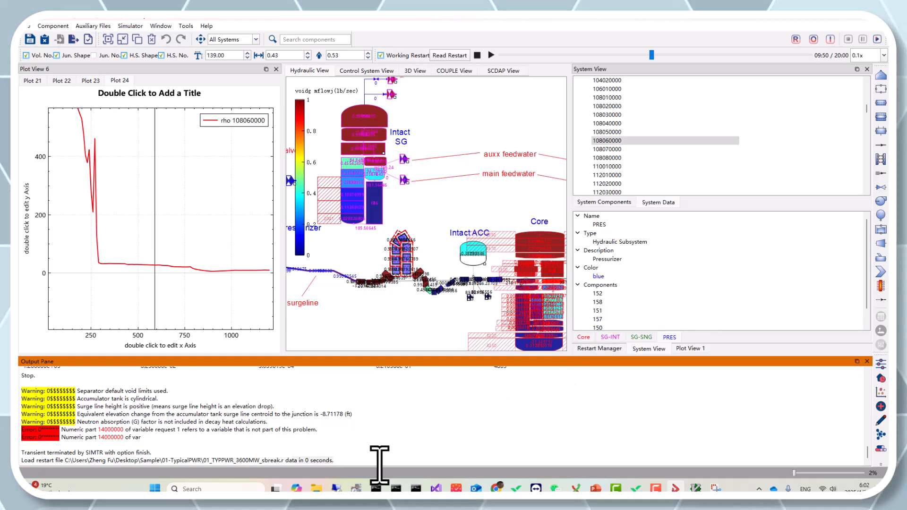
Step: Switch to File Explorer, launch RHYSPLOT from the RHYS-ASYST3 folder, and maximize its window
mouse_move(319, 489)
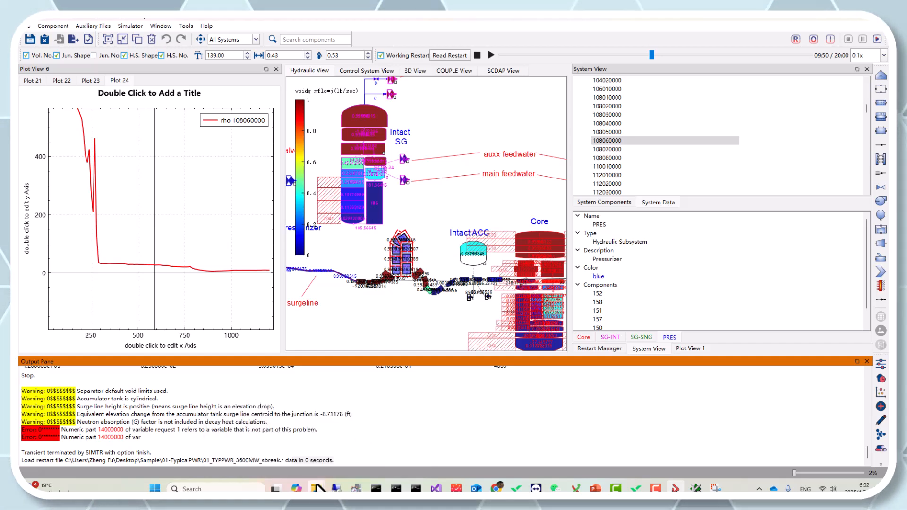
mouse_move(345, 461)
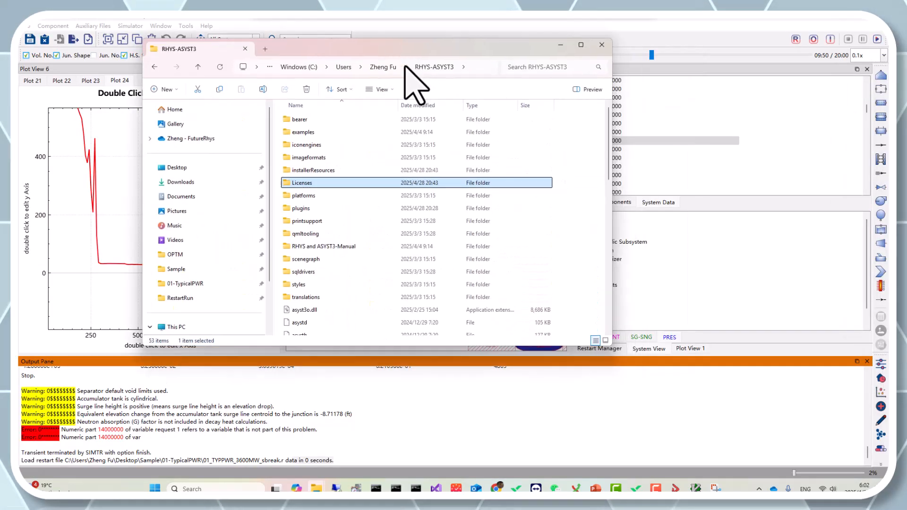
double_click(410, 52)
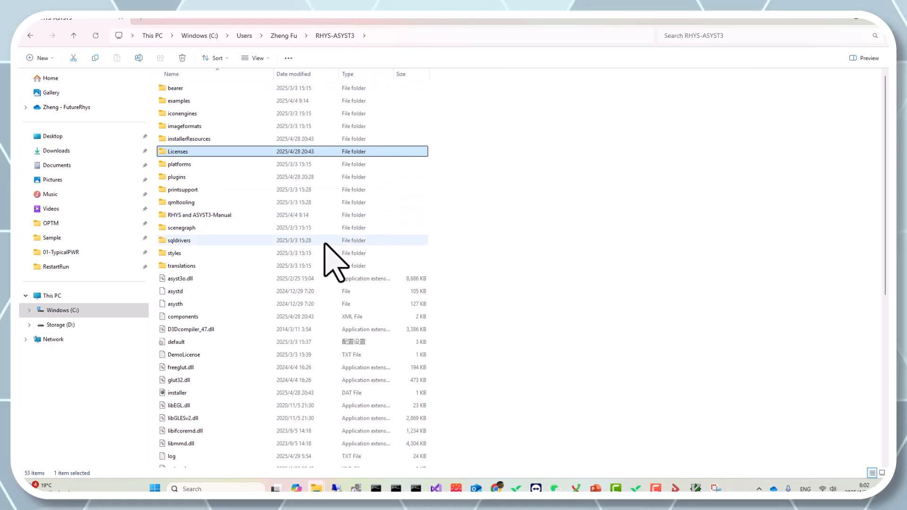
scroll(277, 147, "down", 8)
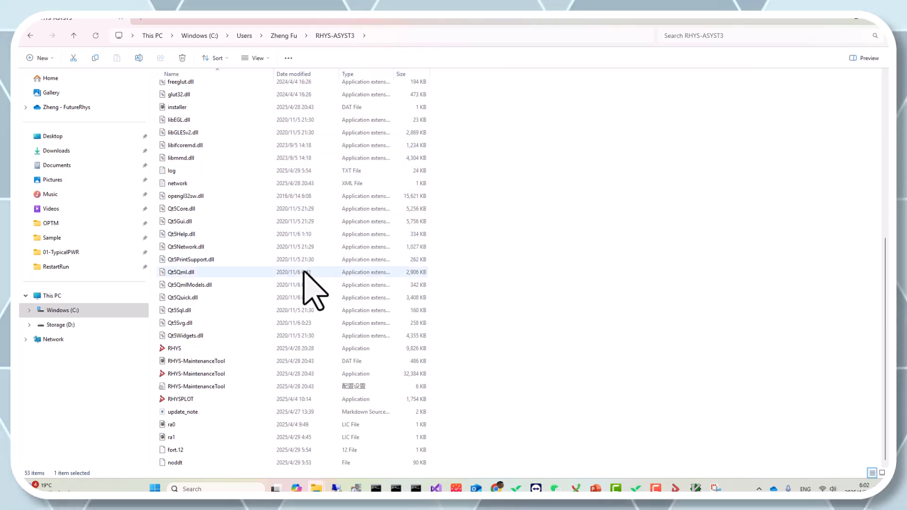
double_click(203, 400)
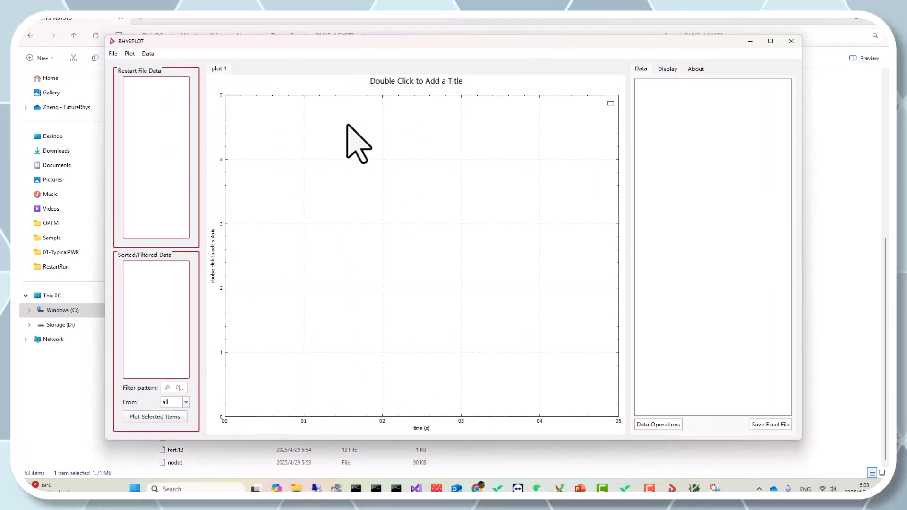
double_click(350, 41)
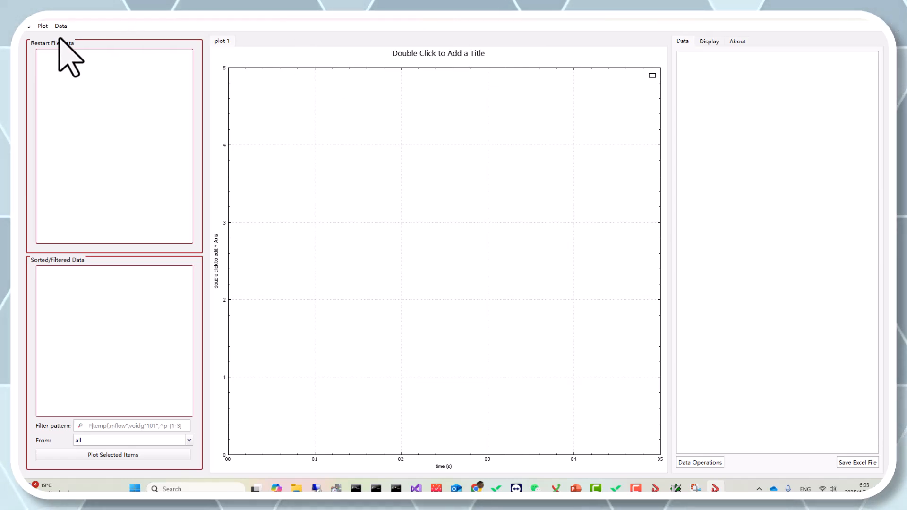
Step: Load the restart file 01_TYPPWR_3600MW_sbreak from the Sample > 01-TypicalPWR folder on the Desktop
left_click(28, 27)
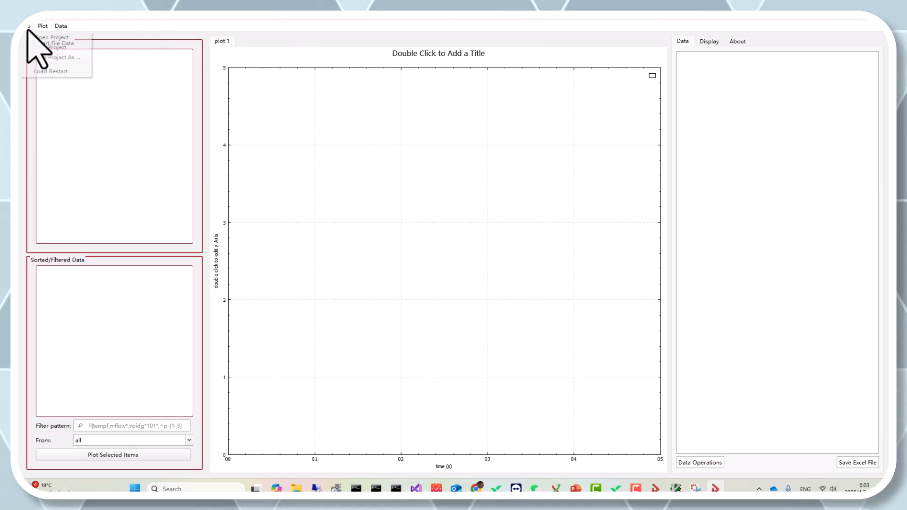
left_click(47, 71)
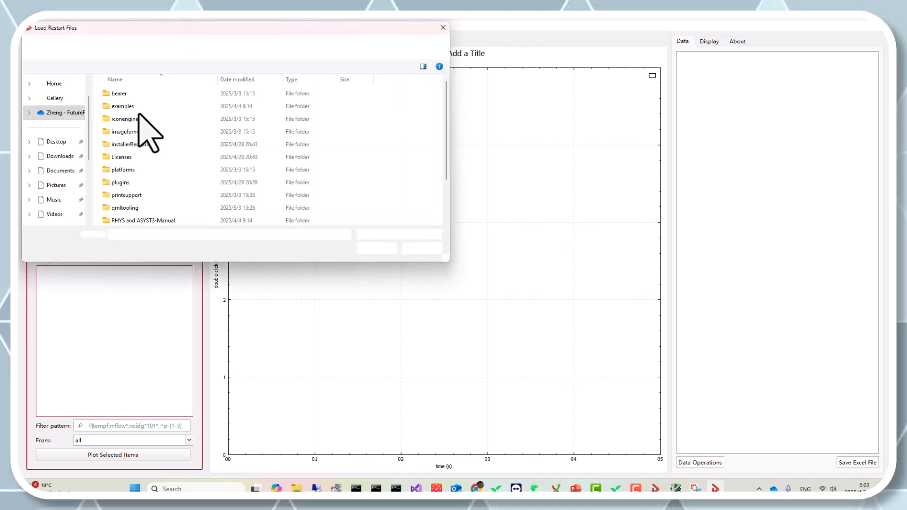
left_click(60, 111)
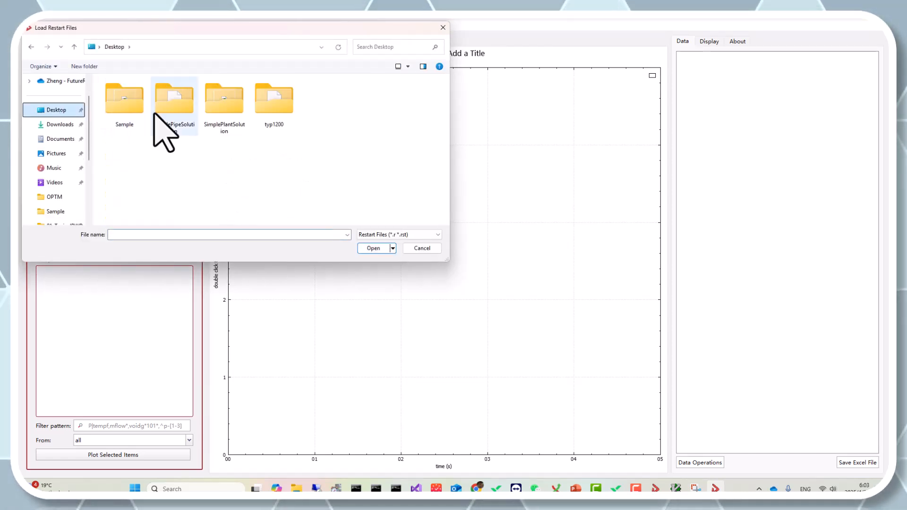
left_click(111, 106)
double_click(111, 106)
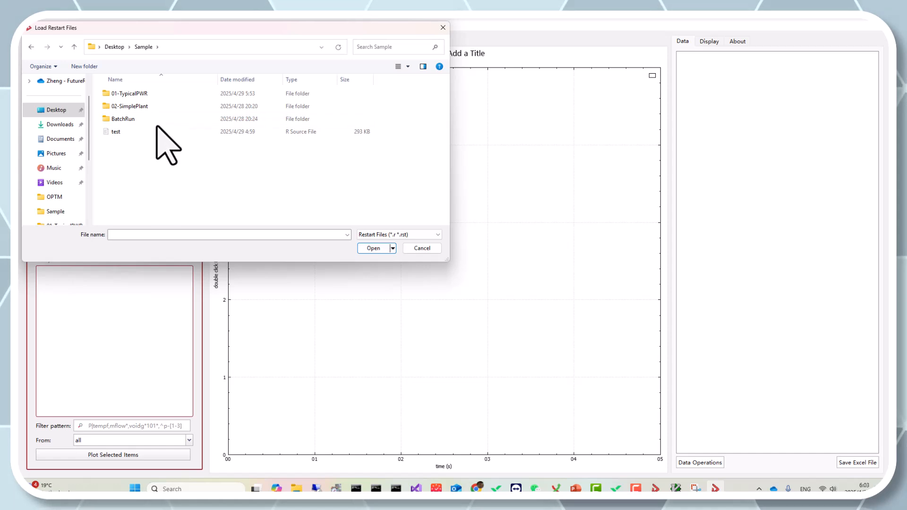
left_click(156, 93)
double_click(156, 93)
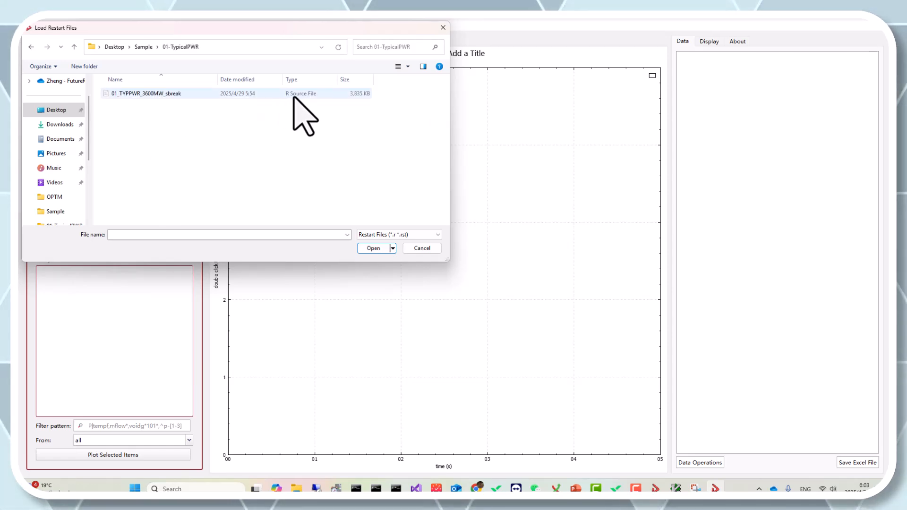
double_click(208, 93)
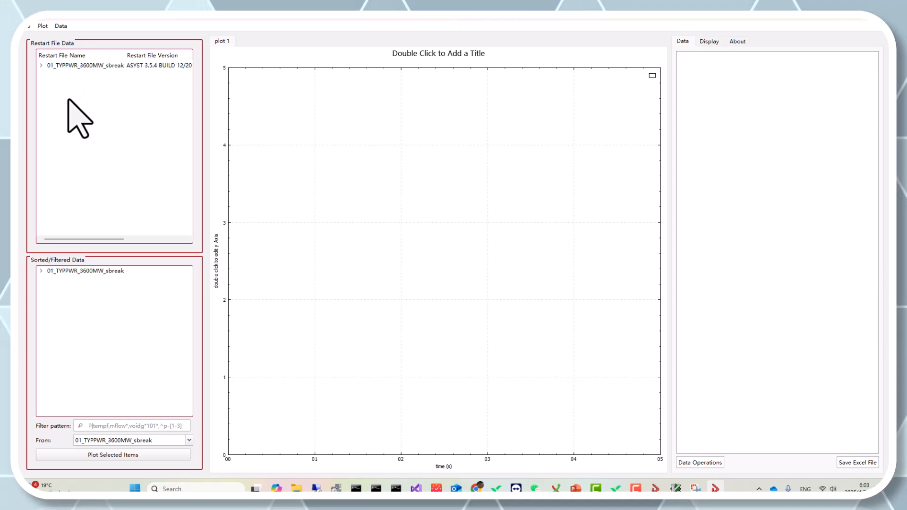
Step: Filter the restart file's variables with the pattern time and plot time-0 in plot 1
left_click(40, 271)
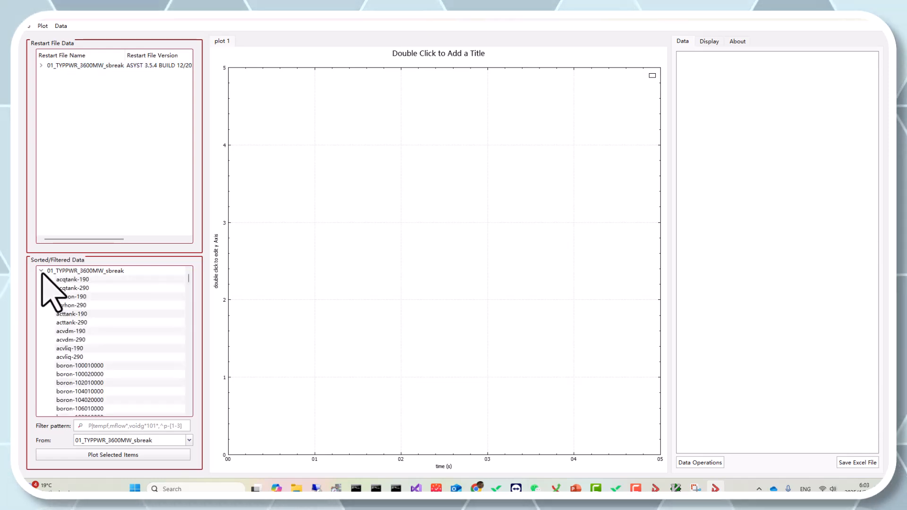
left_click(40, 271)
left_click(136, 425)
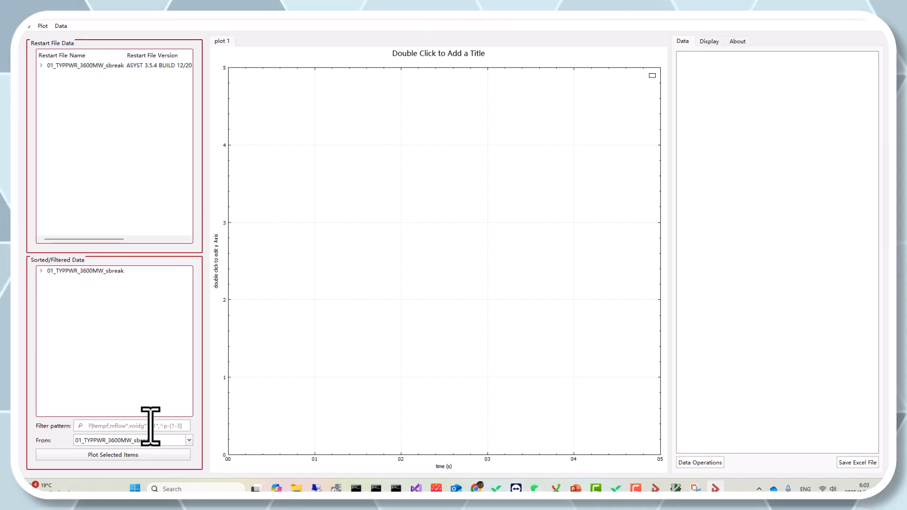
key("Return")
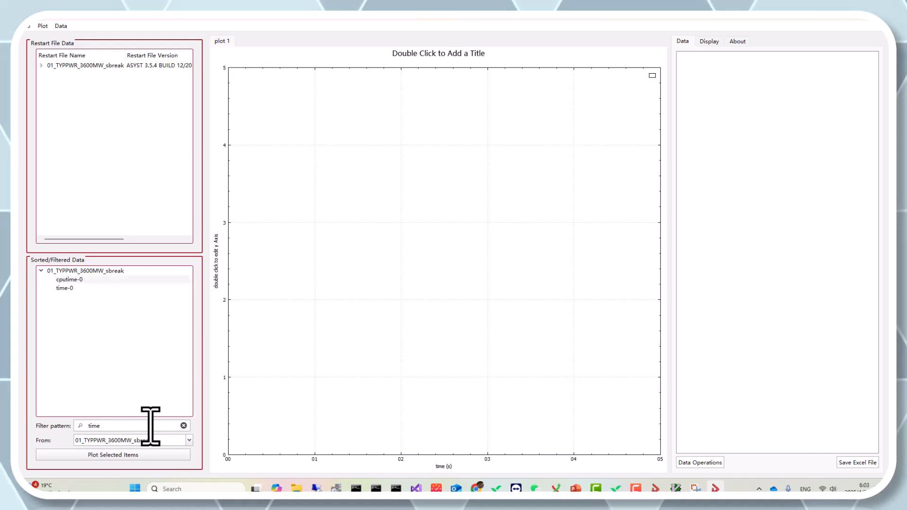
double_click(77, 288)
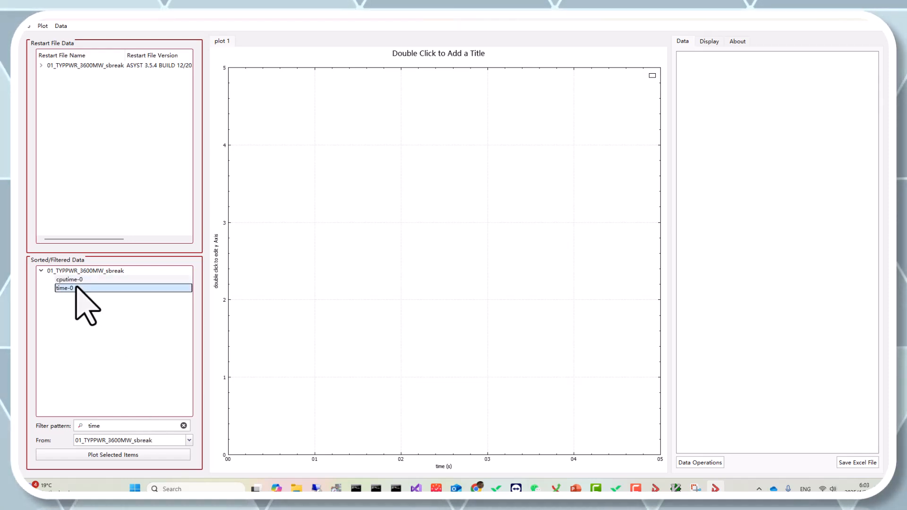
left_click_drag(414, 327, 425, 361)
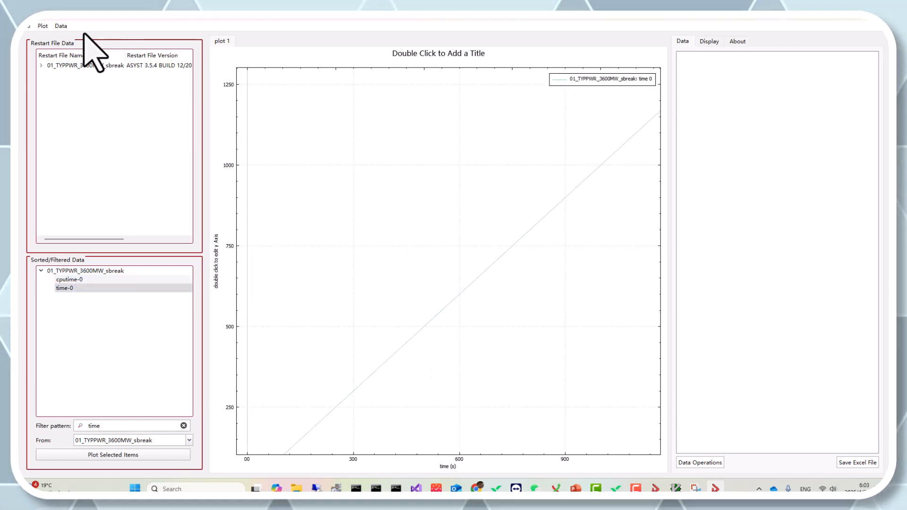
Step: Add a second plot and make it the active one
left_click(43, 26)
left_click(76, 36)
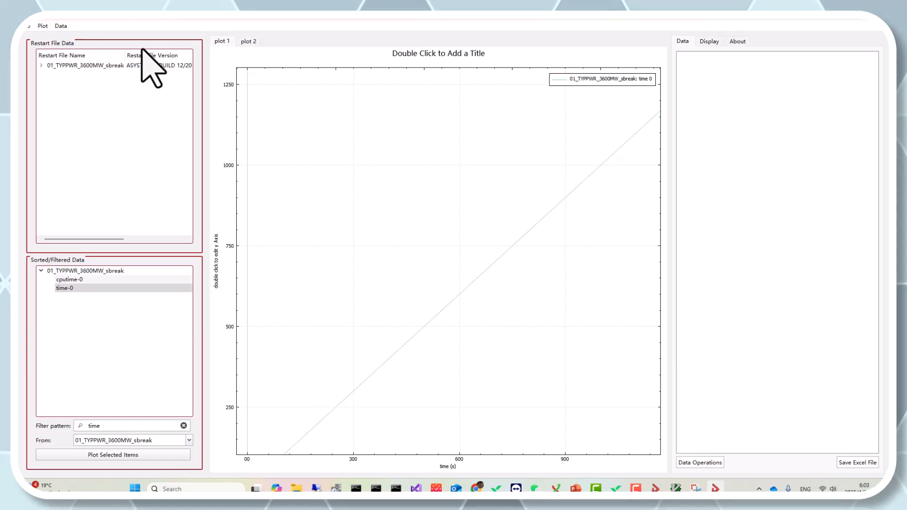
left_click(249, 41)
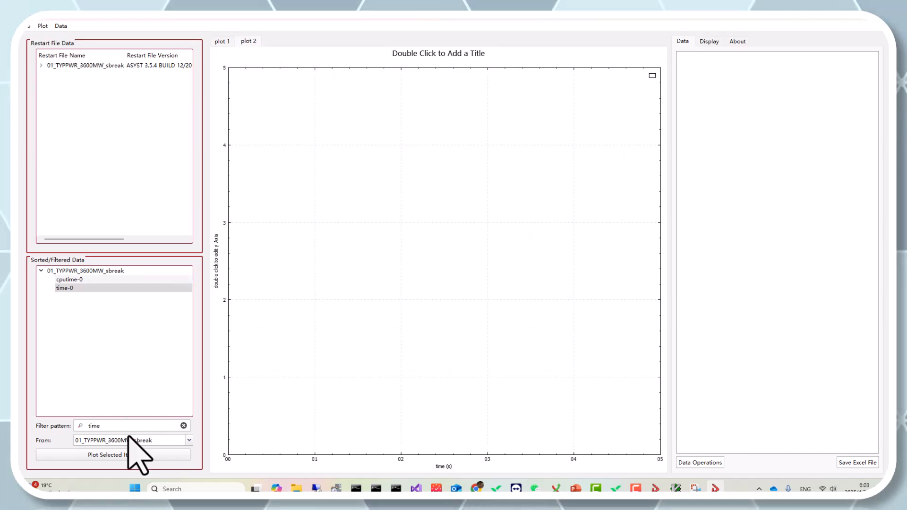
Step: Filter the variables with the pattern emass, plot emass-0 in plot 2, and show the plot's display settings
type("emass")
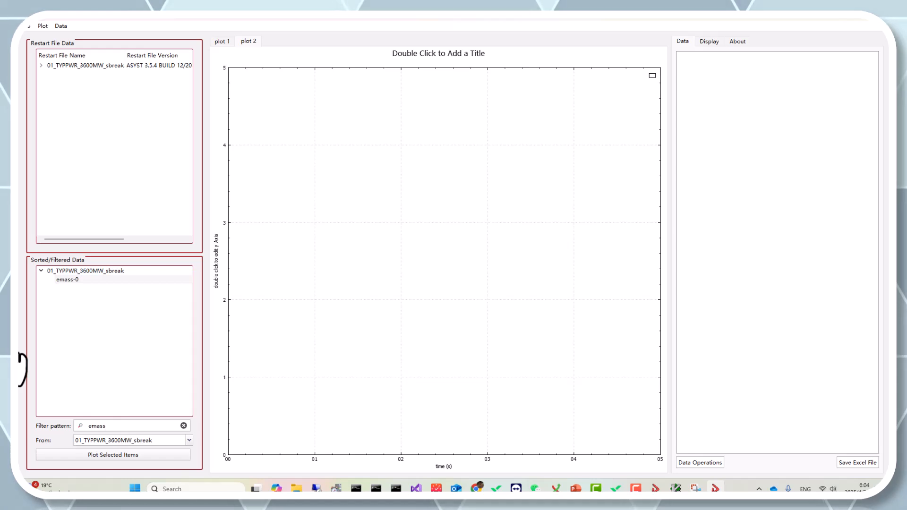
double_click(135, 279)
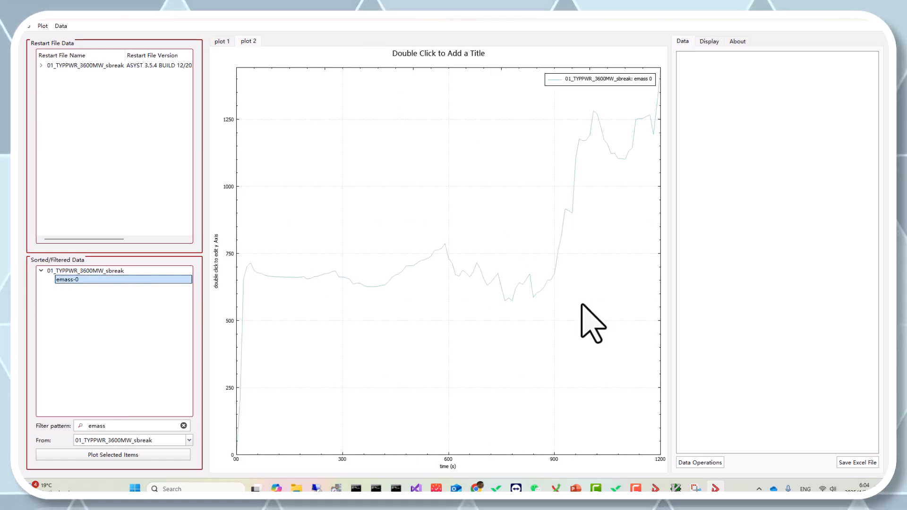
left_click(709, 44)
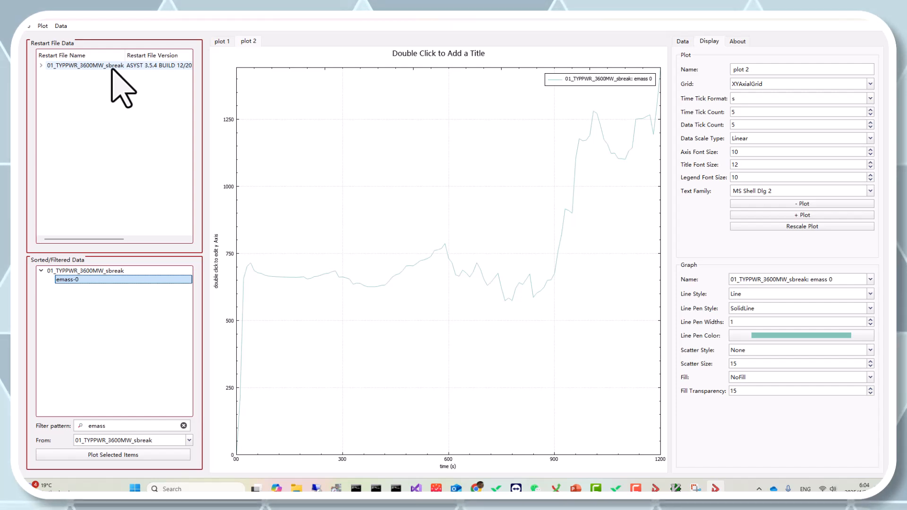
Step: Run the strip file named strip from the Desktop's Sample folder on the 01_TYPPWR_3600MW_sbreak restart data
left_click(102, 66)
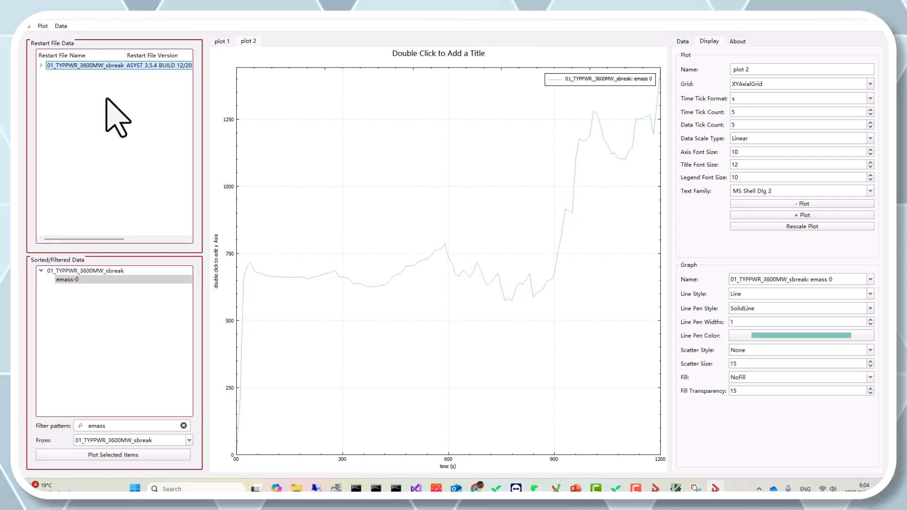
right_click(97, 66)
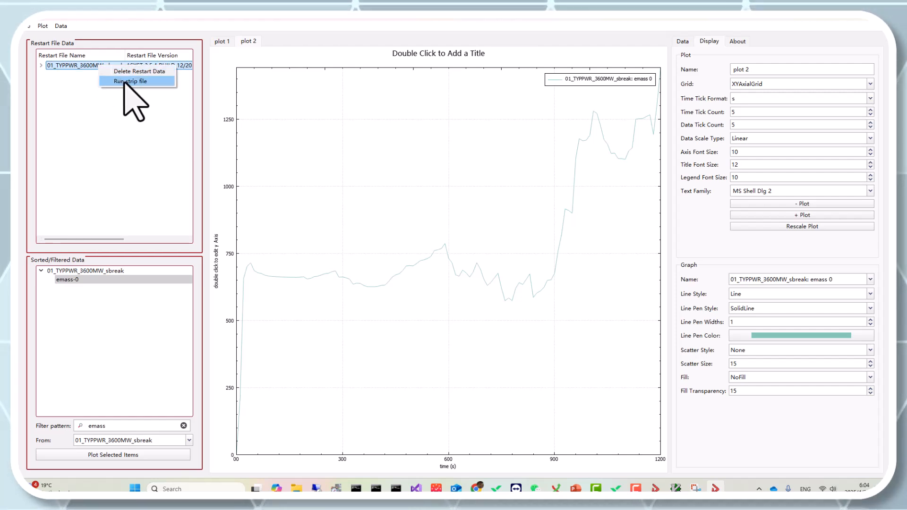
left_click(125, 84)
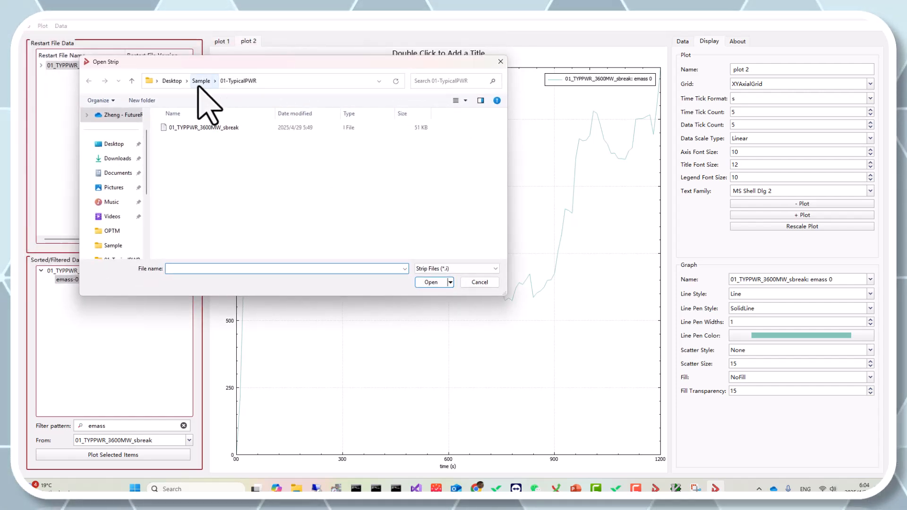
left_click(198, 81)
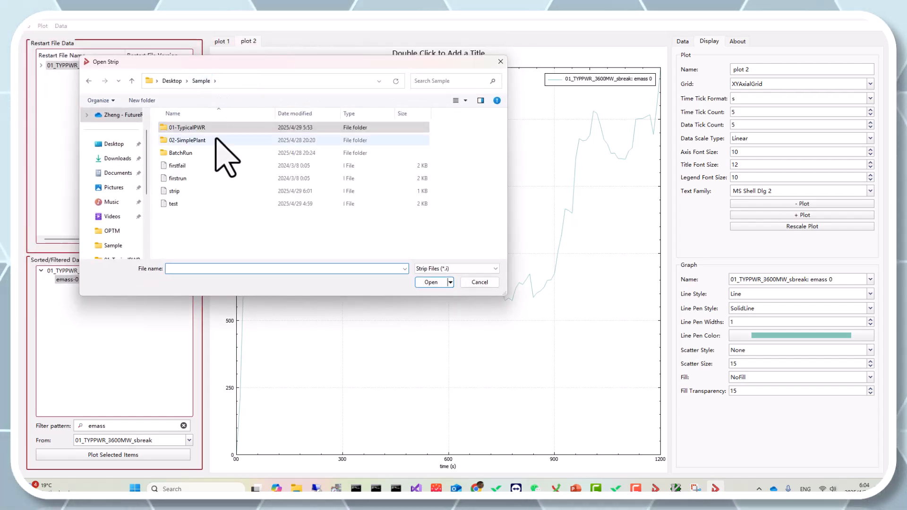
left_click(205, 191)
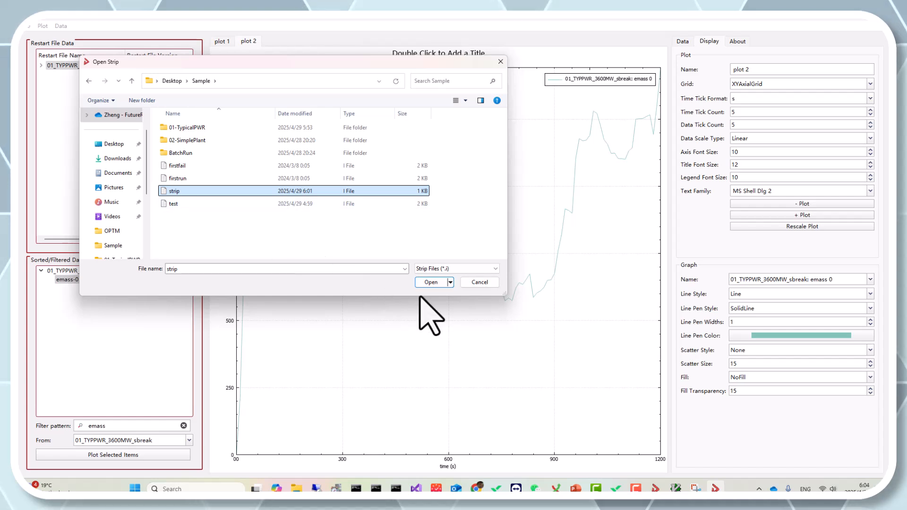
left_click(431, 282)
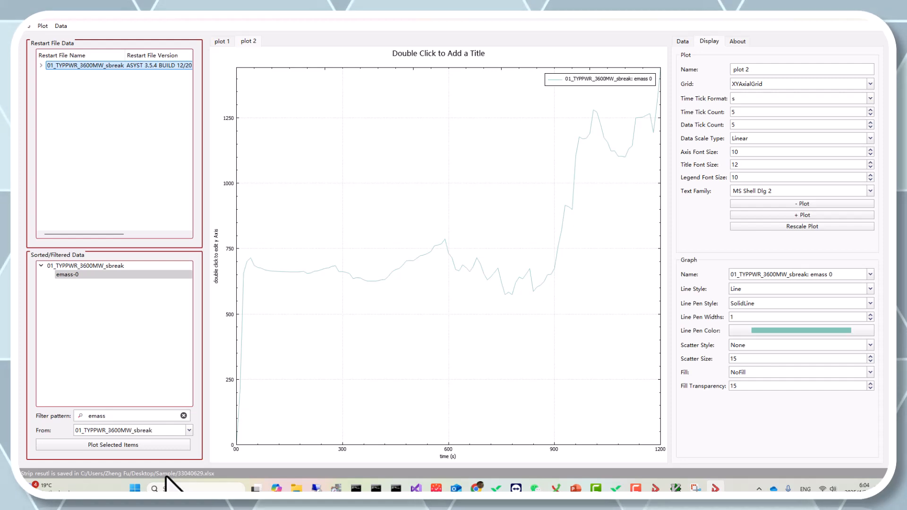
Step: Switch to File Explorer, sort the Desktop's Sample folder by date modified, and open the Excel workbook 33040629
left_click(296, 487)
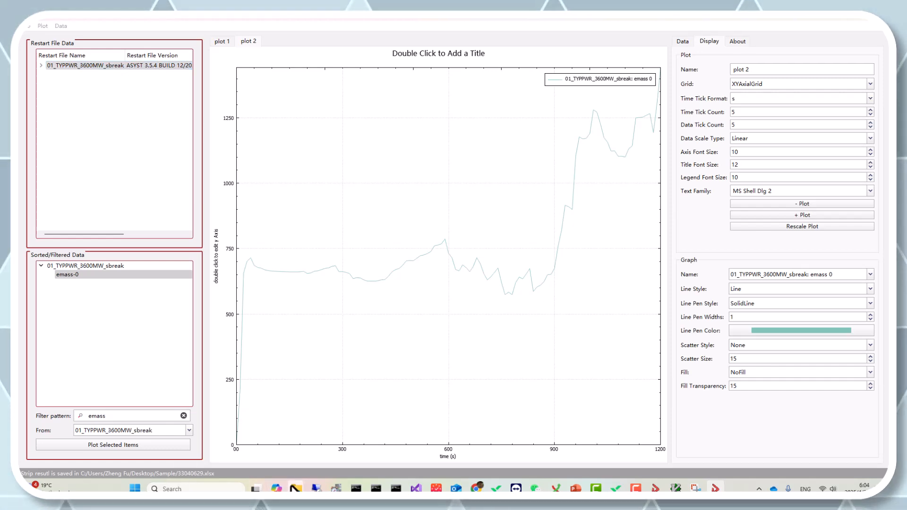
mouse_move(358, 472)
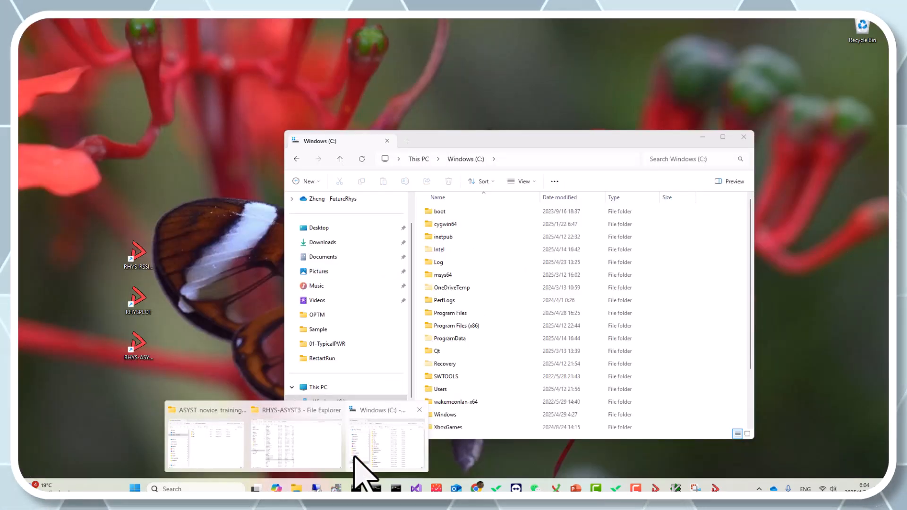
left_click(355, 457)
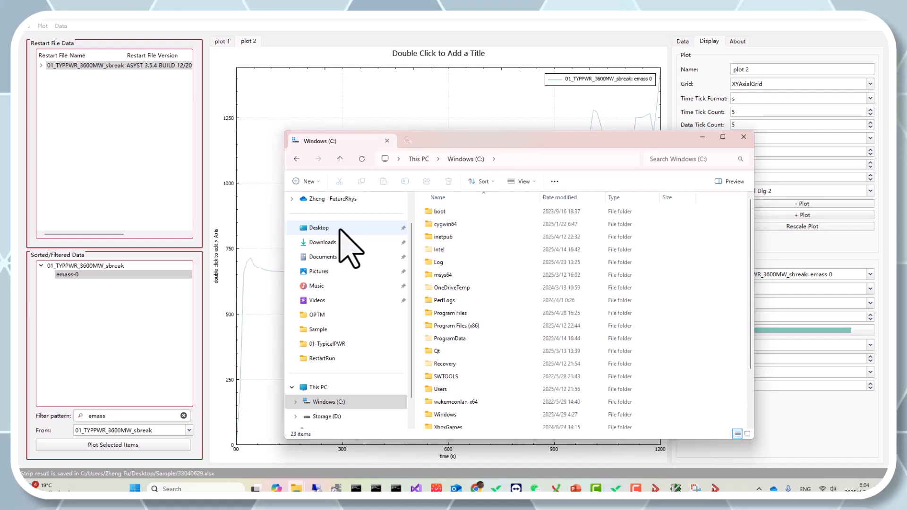
left_click(319, 227)
left_click(448, 211)
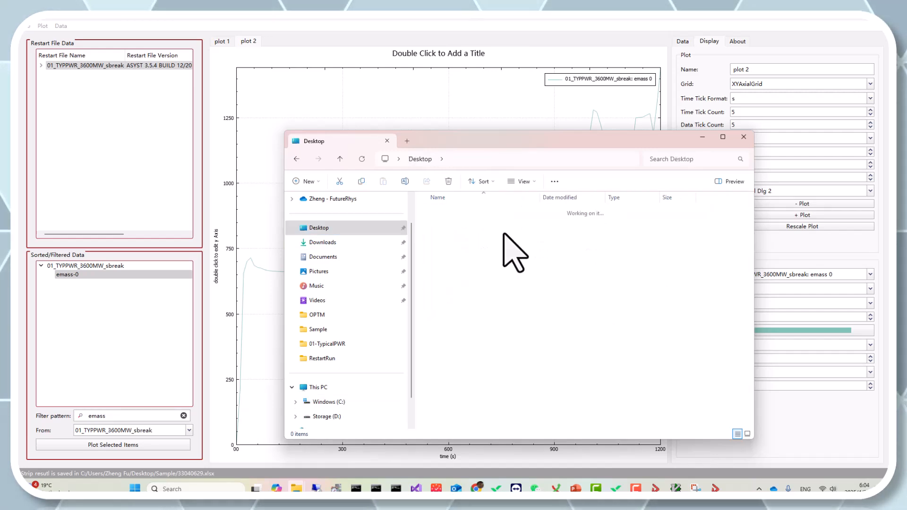
left_click(555, 198)
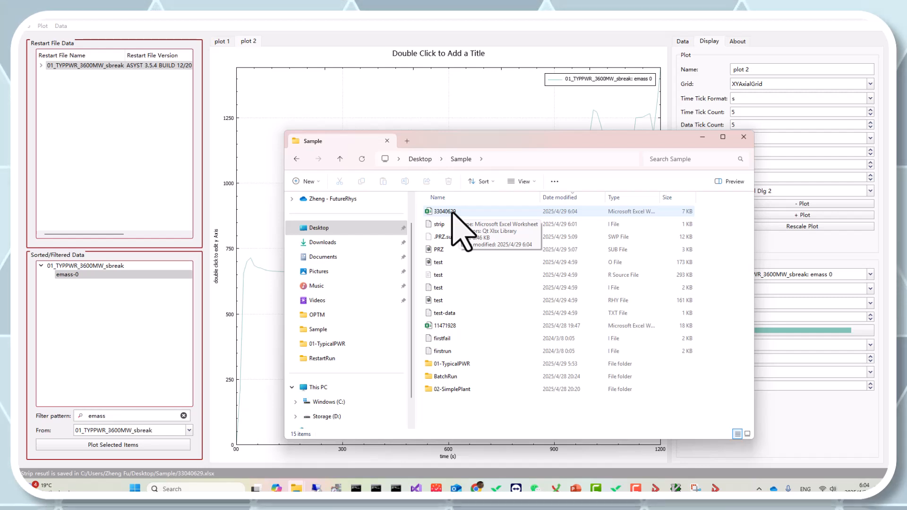
left_click(453, 213)
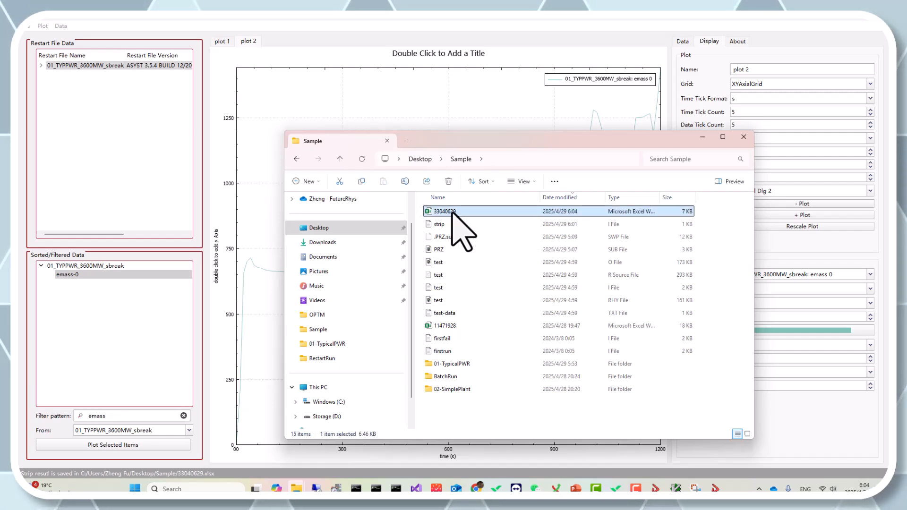
double_click(452, 213)
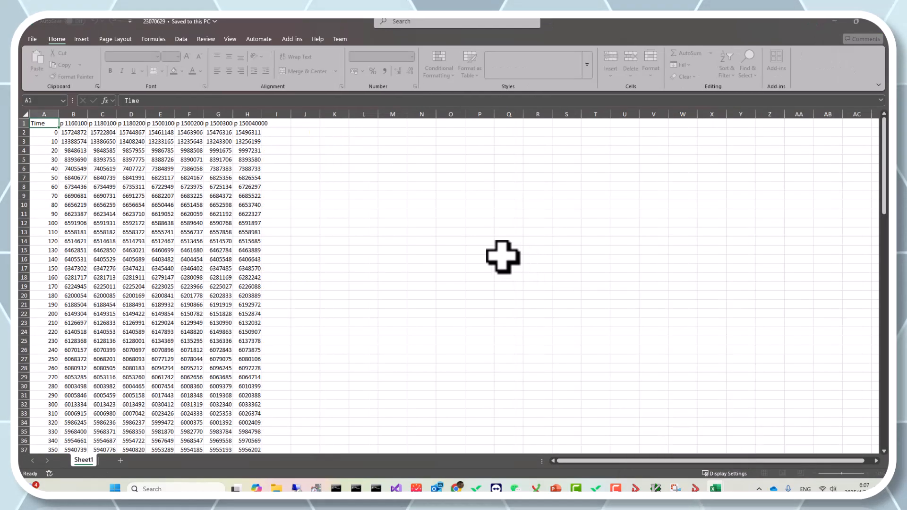